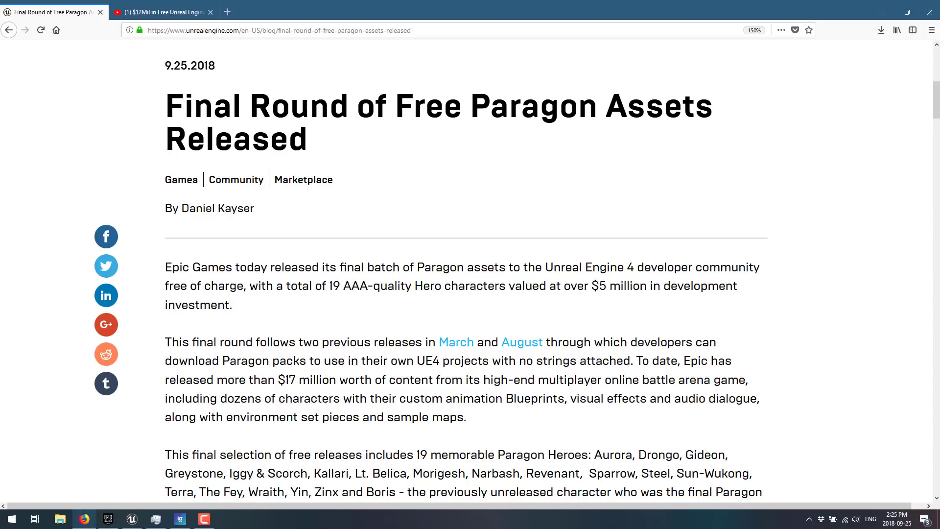
Step: Switch to Firefox and bring up the 'Final Round of Free Paragon Assets Released' blog post tab
key("ctrl+Tab")
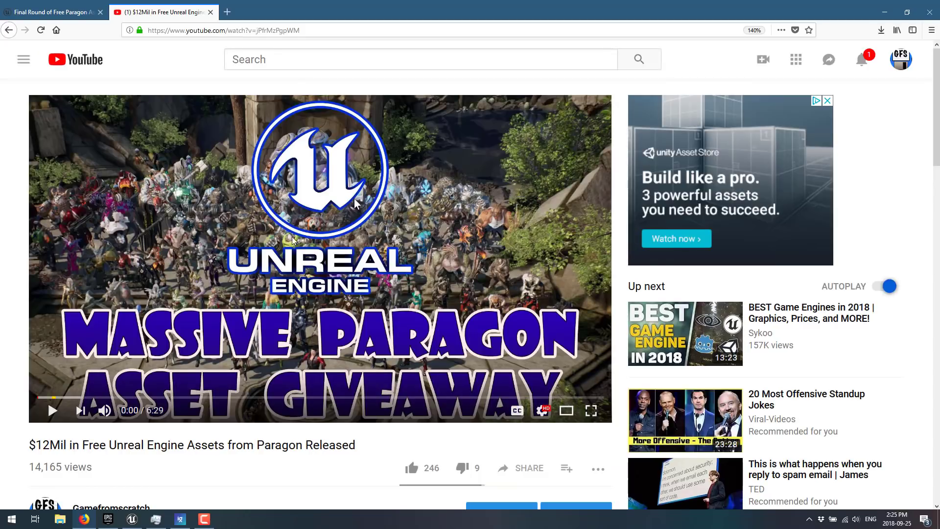
scroll(294, 242, "down", 3)
scroll(124, 449, "up", 3)
left_click(54, 12)
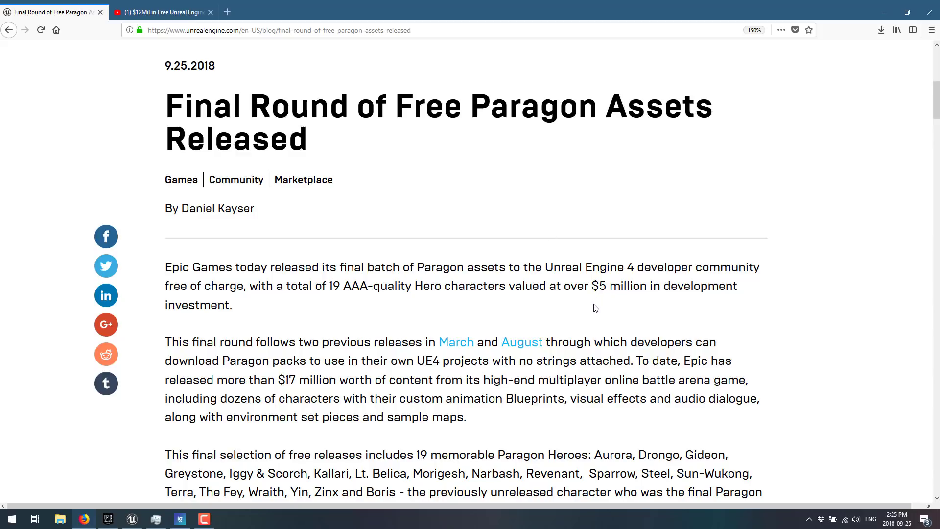
Step: Scroll through the blog post's list of 19 released Paragon heroes and their artwork
scroll(595, 308, "down", 3)
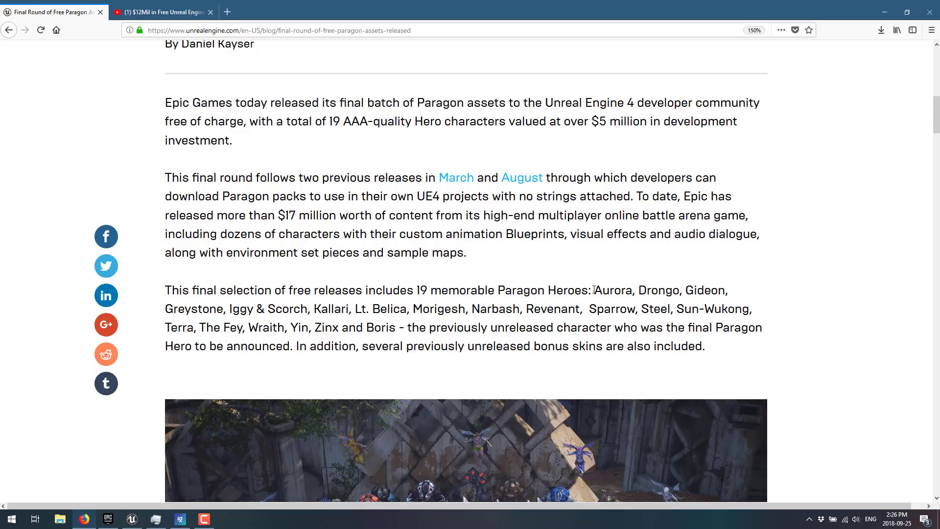
scroll(512, 269, "down", 15)
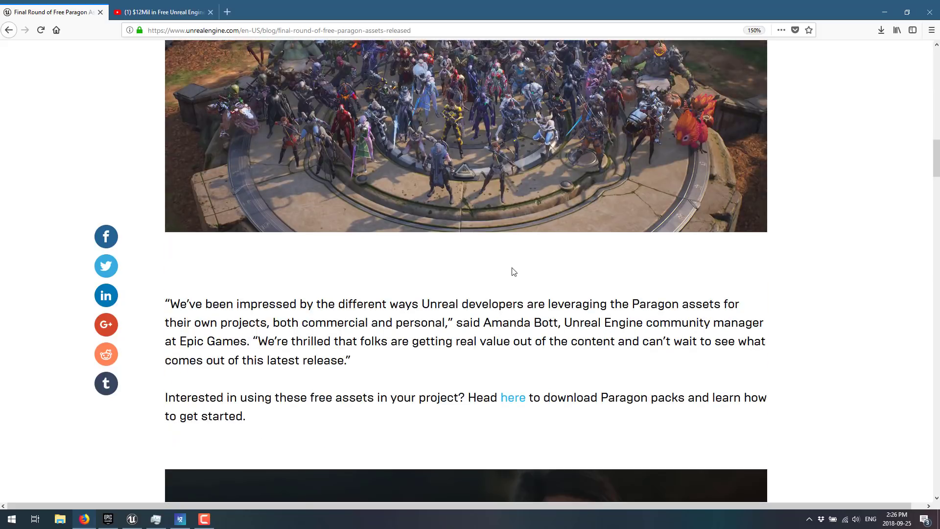
scroll(512, 272, "down", 20)
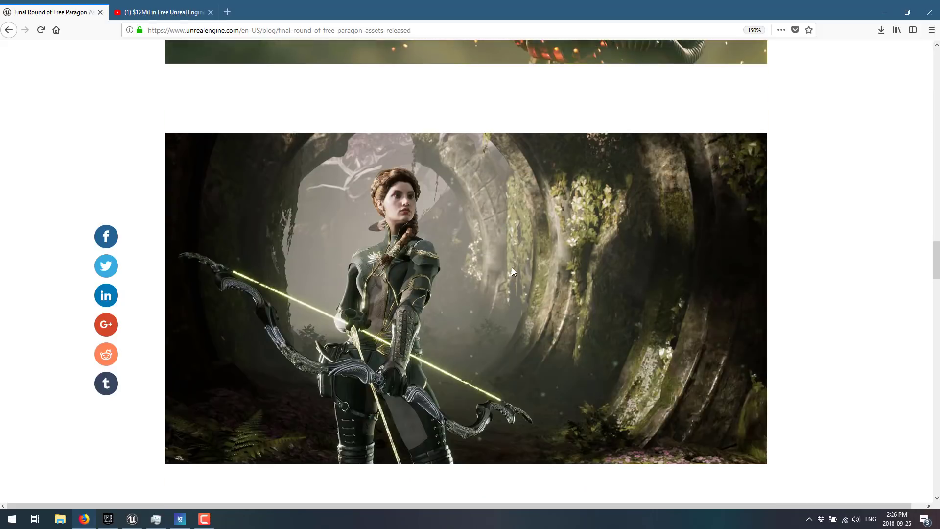
scroll(512, 267, "down", 2)
scroll(512, 267, "up", 15)
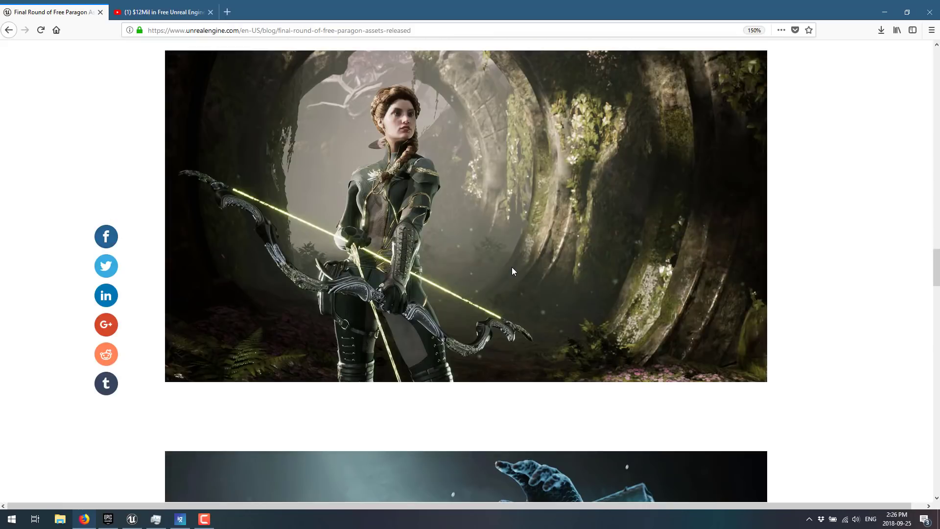
key("alt+Tab")
key("alt+Tab")
key("alt+Tab")
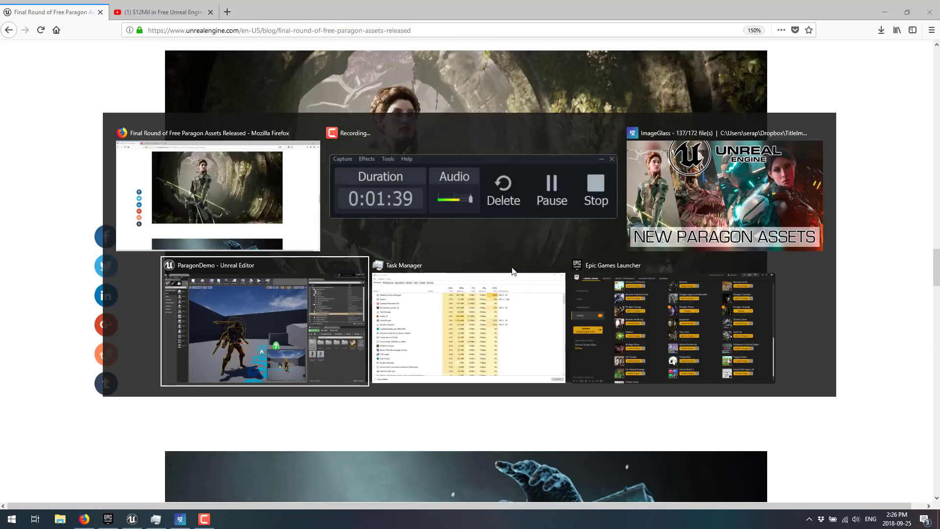
Step: In the Epic Games Launcher, search the Marketplace for Paragon hero packs
key("alt+Tab")
key("alt+Tab")
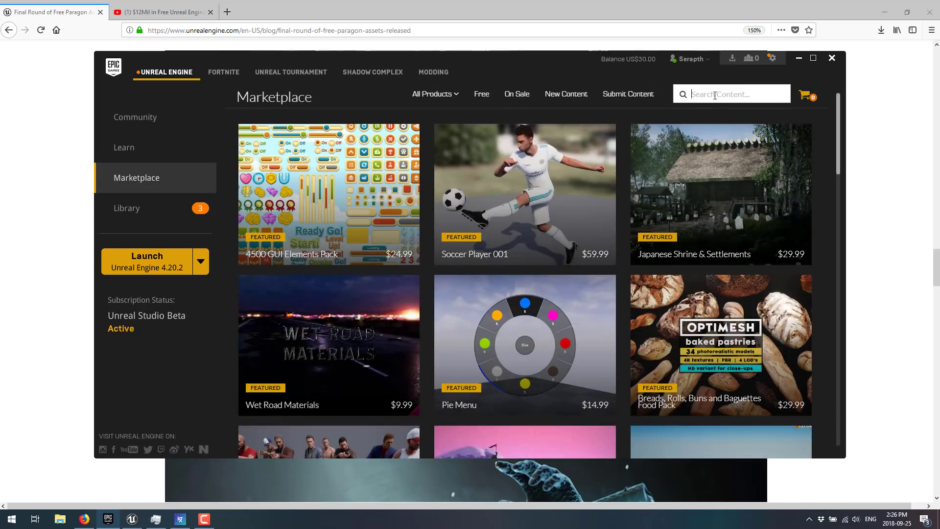
left_click(715, 96)
type("paradgon")
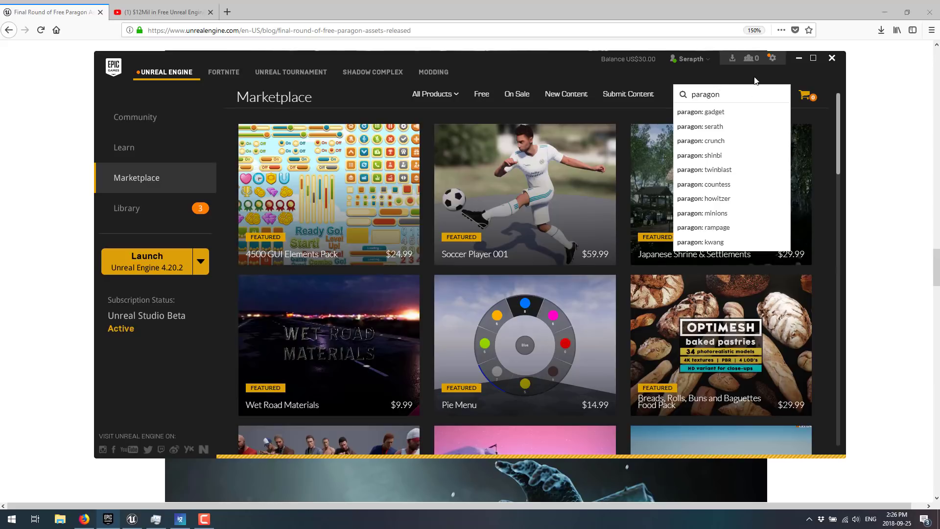
key("Return")
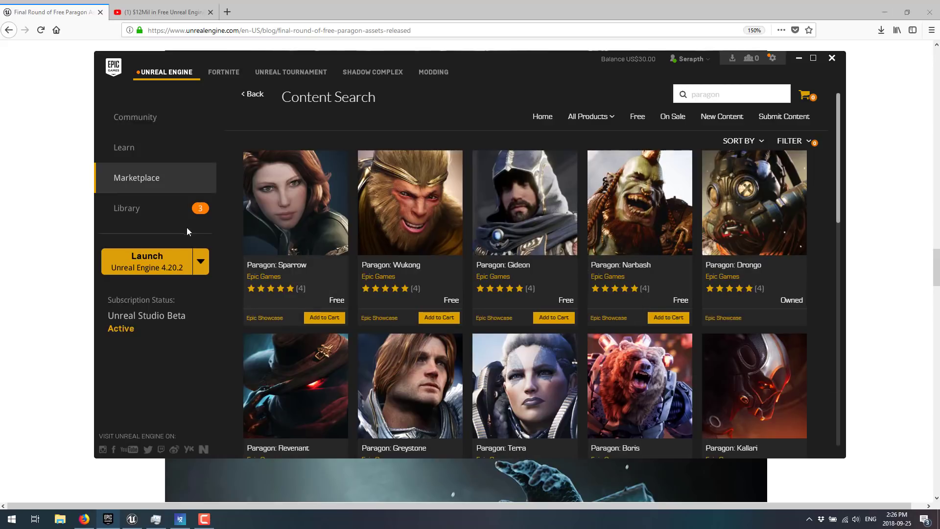
Step: View the owned Paragon packs in the Library vault, declining to add Countess to a project
left_click(120, 214)
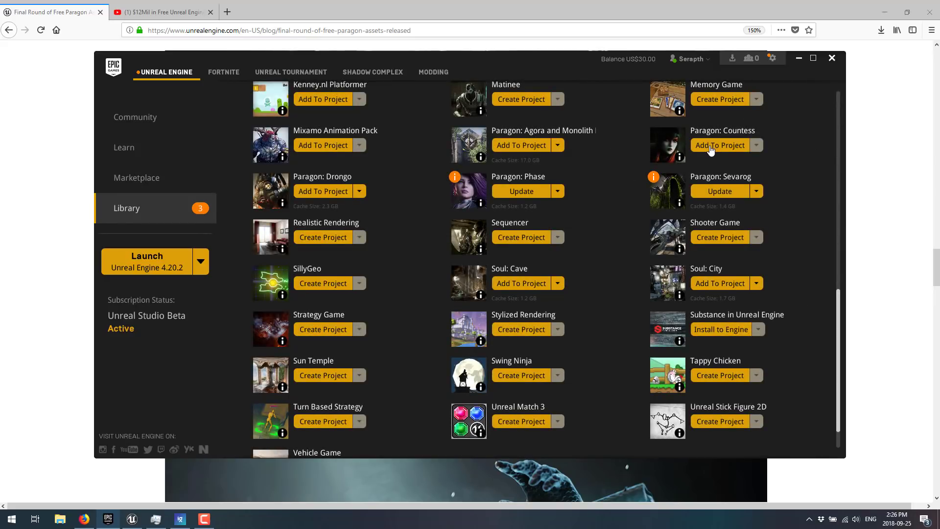
left_click(737, 146)
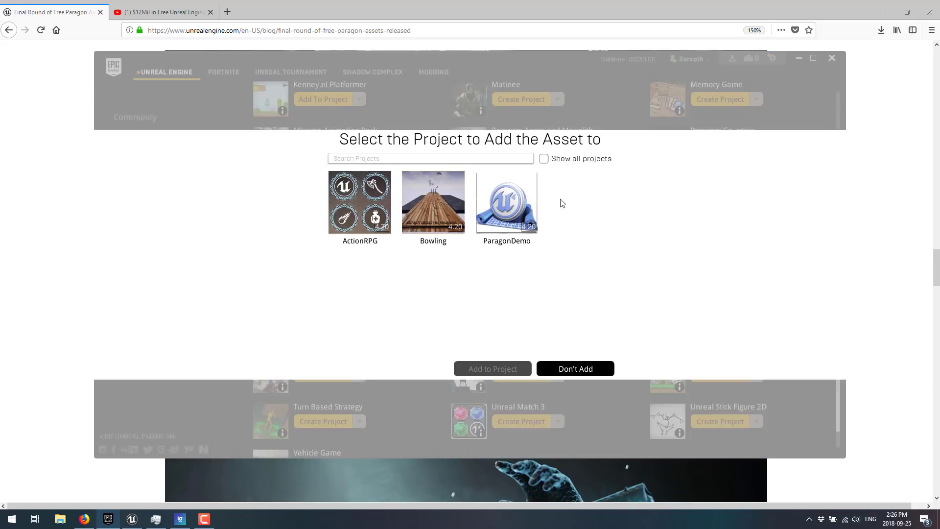
mouse_move(523, 218)
left_click(564, 368)
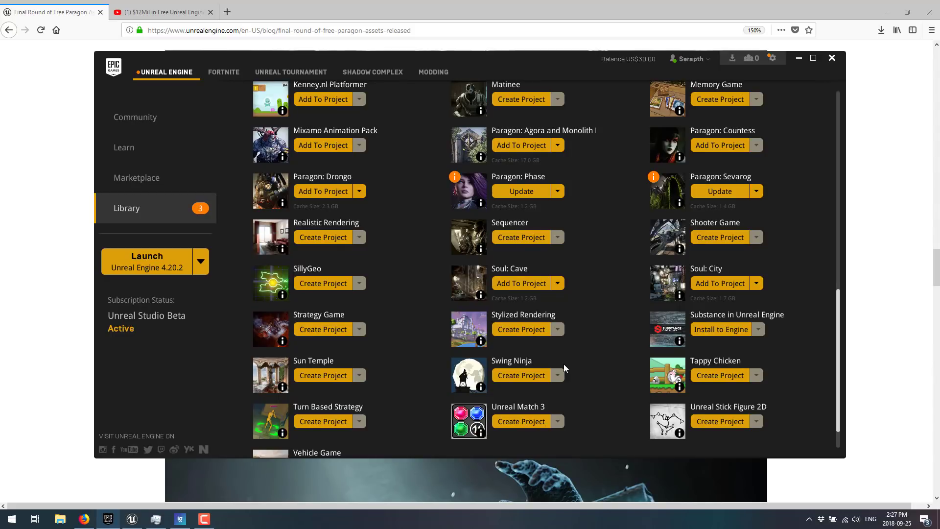
Step: Bring up the ParagonDemo project in Unreal Editor and fly the view around Drongo
key("alt+Tab")
key("alt+Tab")
key("alt+Tab")
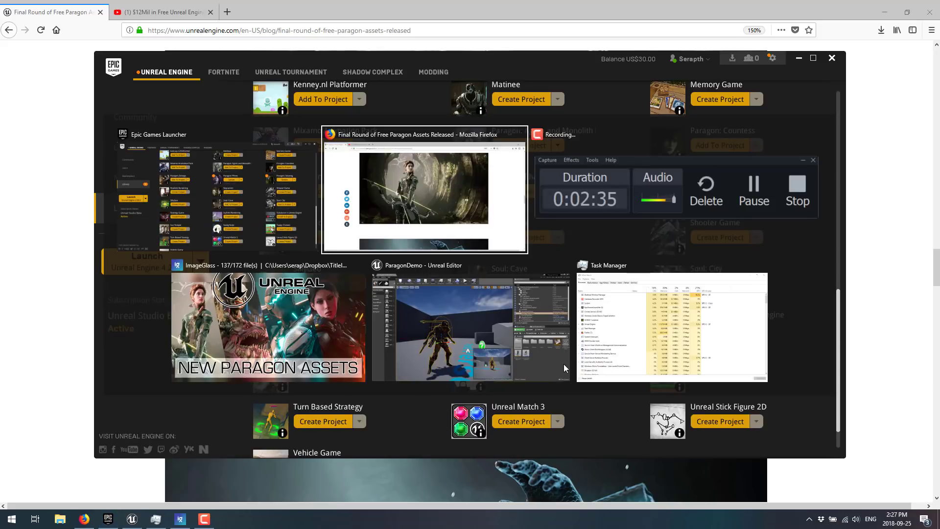
key("alt+Tab")
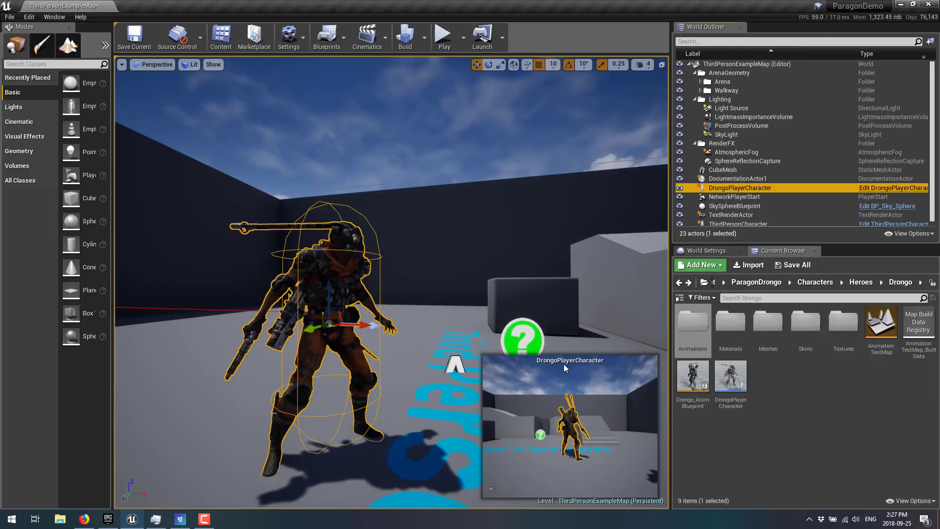
key("Up")
key("Left")
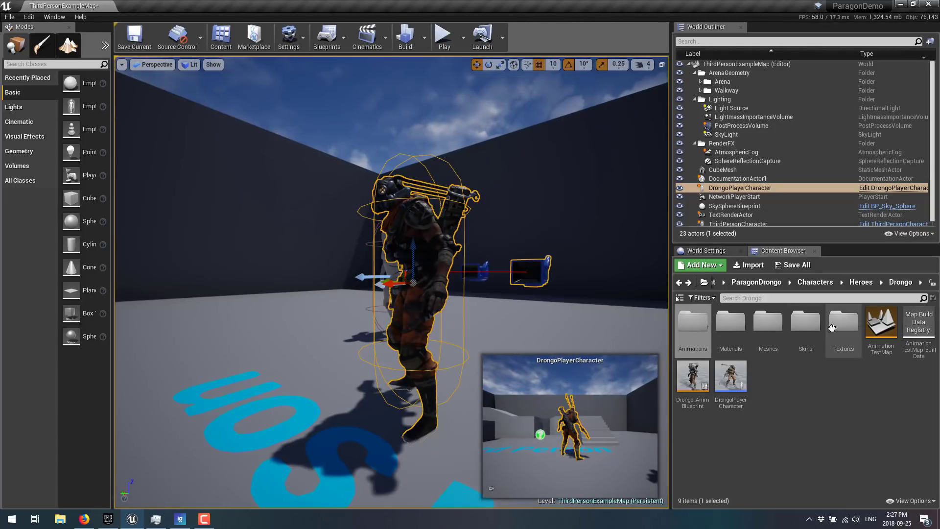
Step: Browse the Content Browser to ParagonDrongo/Characters/Heroes/Drongo
left_click(760, 282)
left_click(726, 283)
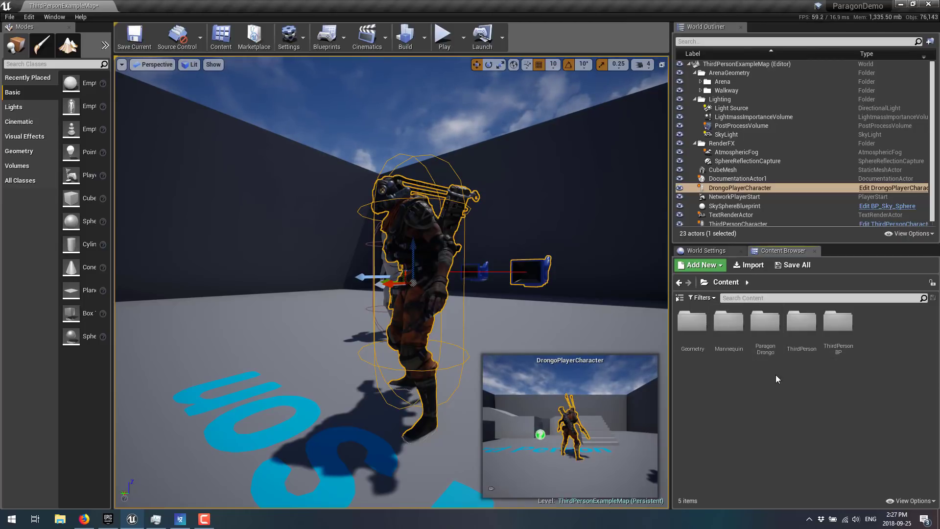
double_click(765, 323)
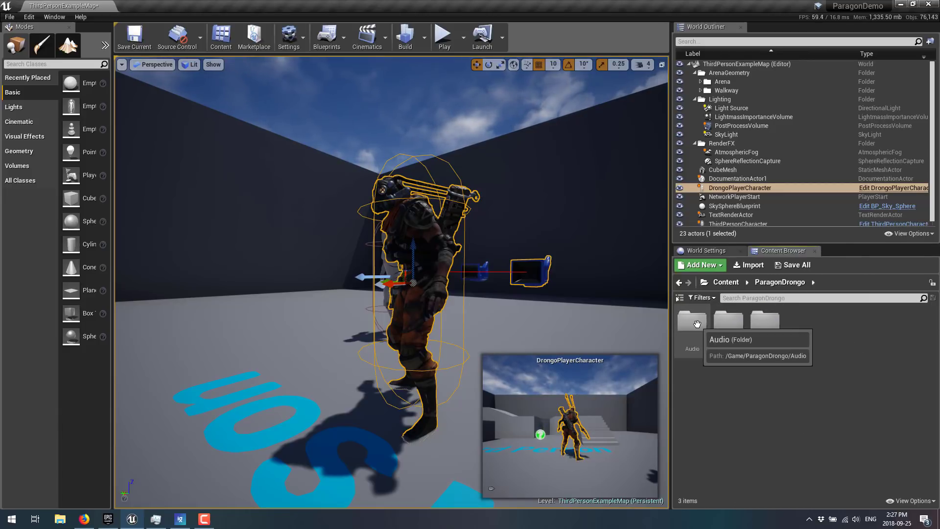
double_click(728, 322)
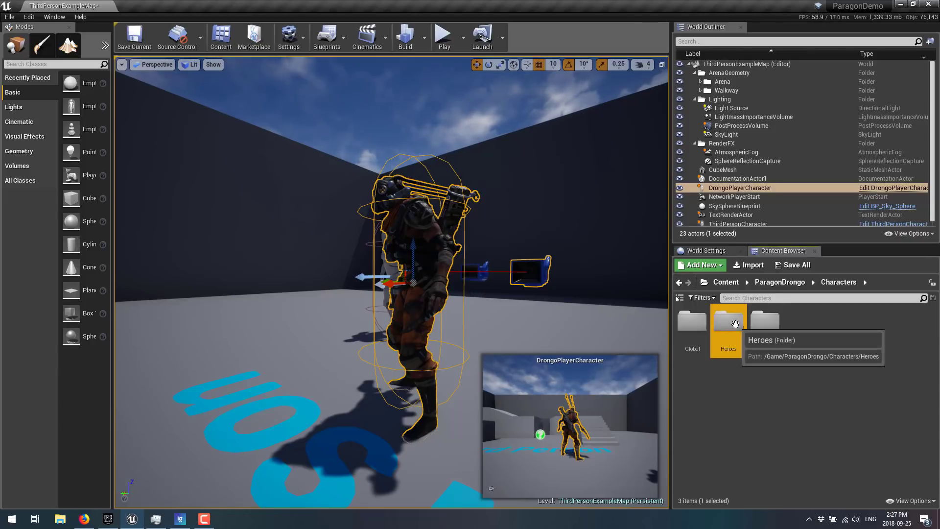
double_click(736, 326)
double_click(703, 321)
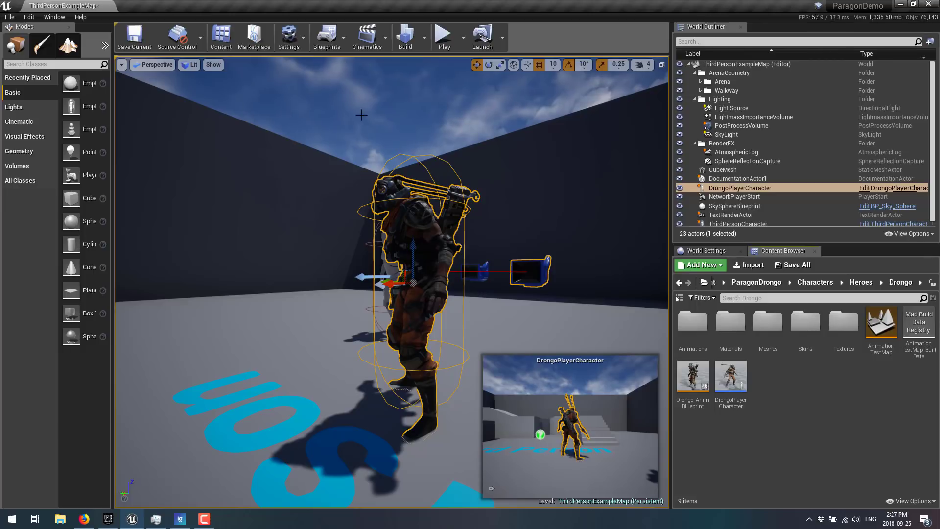
Step: Open the DrongoPlayerCharacter blueprint from the Blueprints menu
left_click(344, 39)
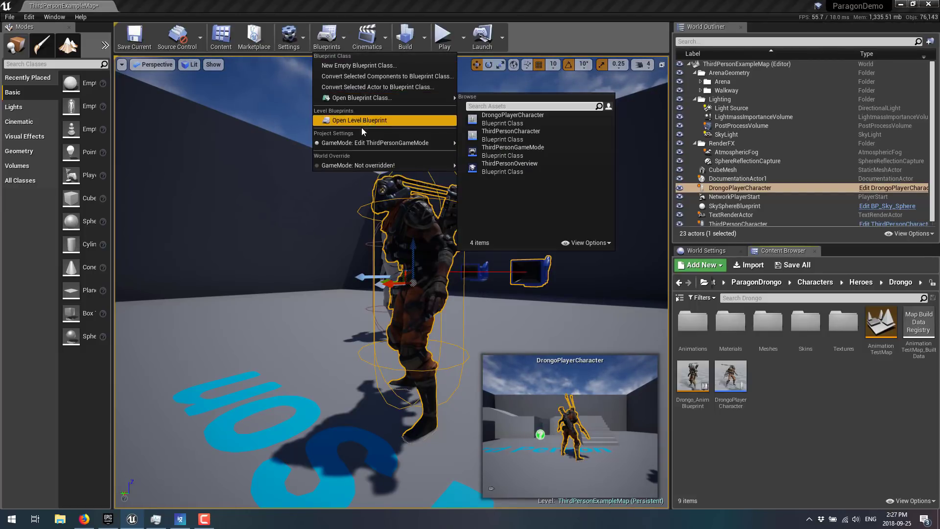
mouse_move(360, 143)
mouse_move(368, 100)
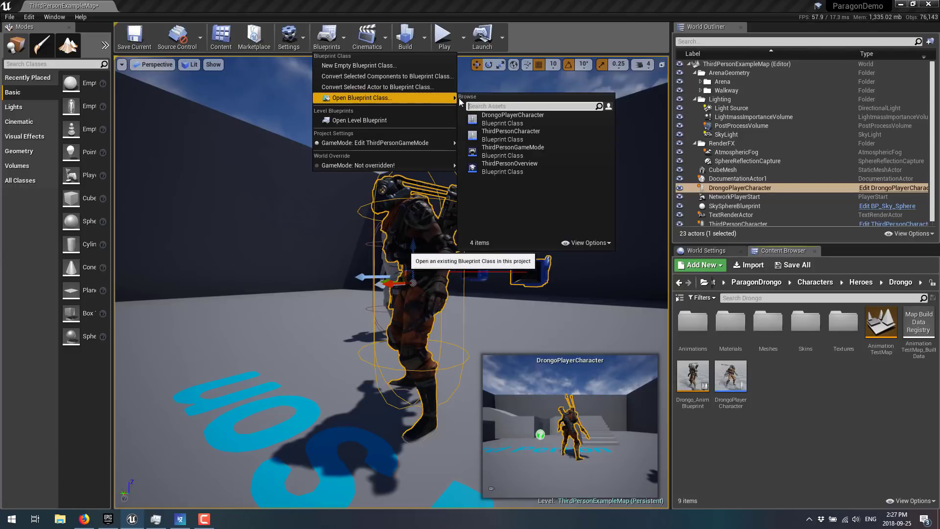
left_click(527, 119)
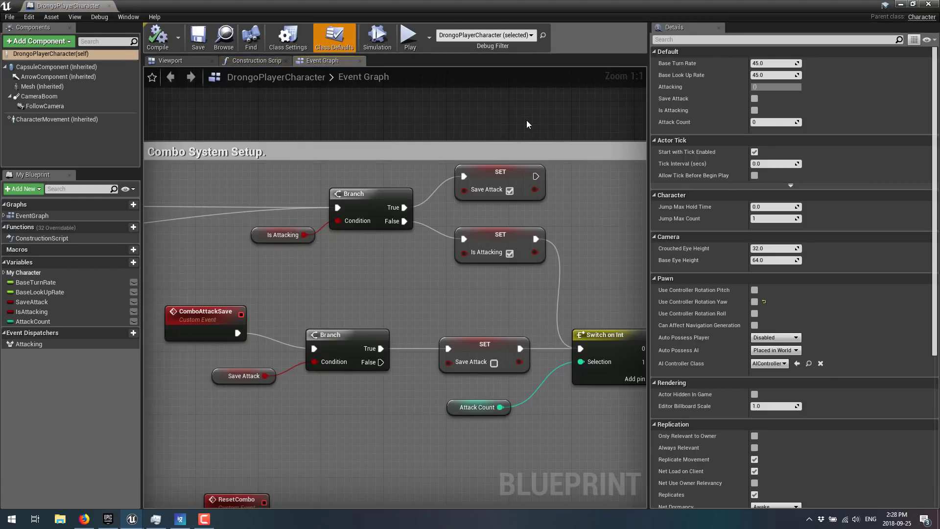
Step: Zoom out over the Event Graph and show the Mesh component's Drongo_GDC details
scroll(499, 249, "down", 8)
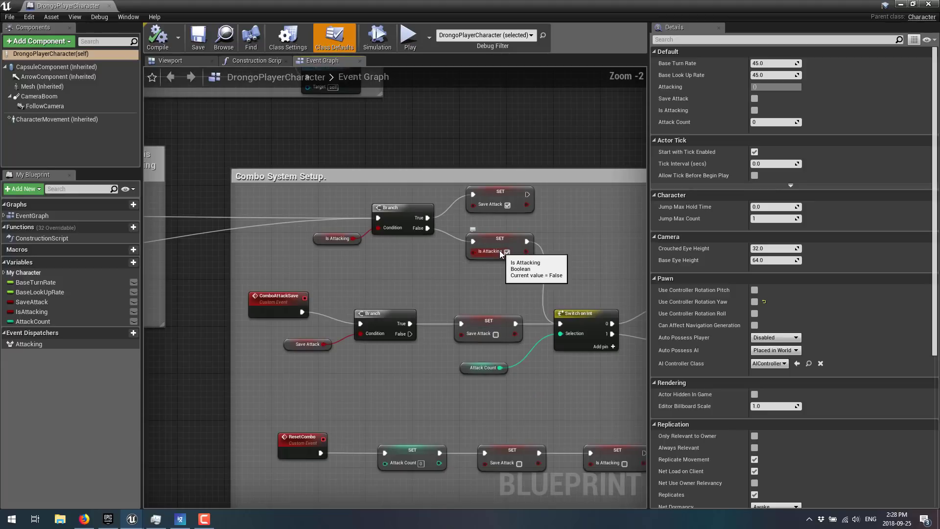
scroll(498, 249, "down", 5)
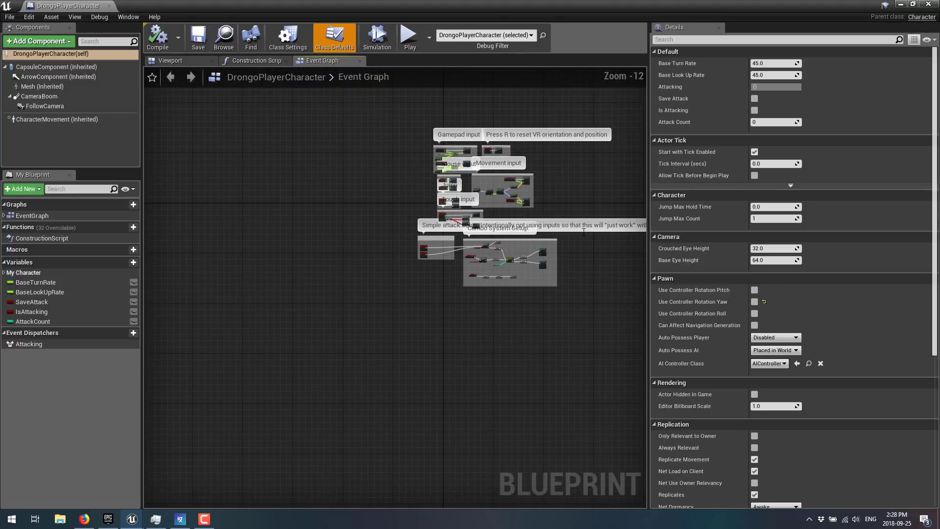
scroll(592, 204, "up", 3)
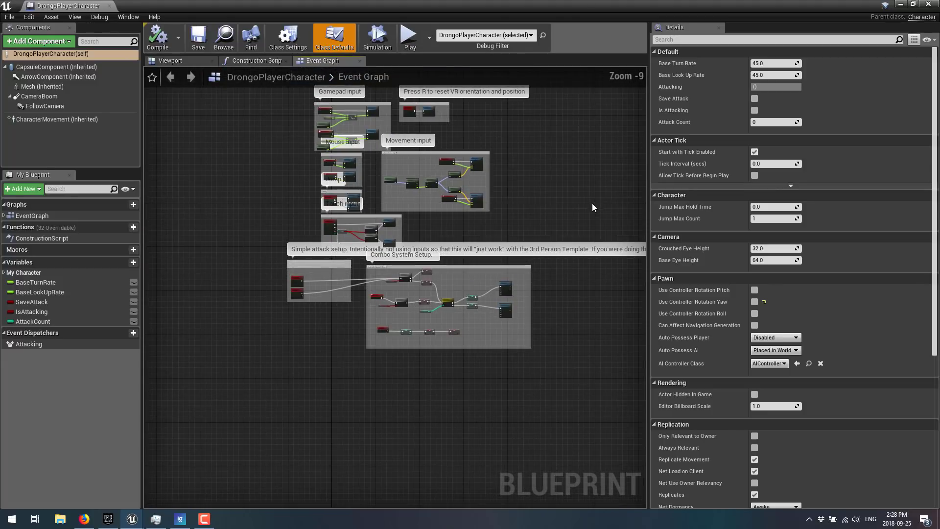
left_click(48, 76)
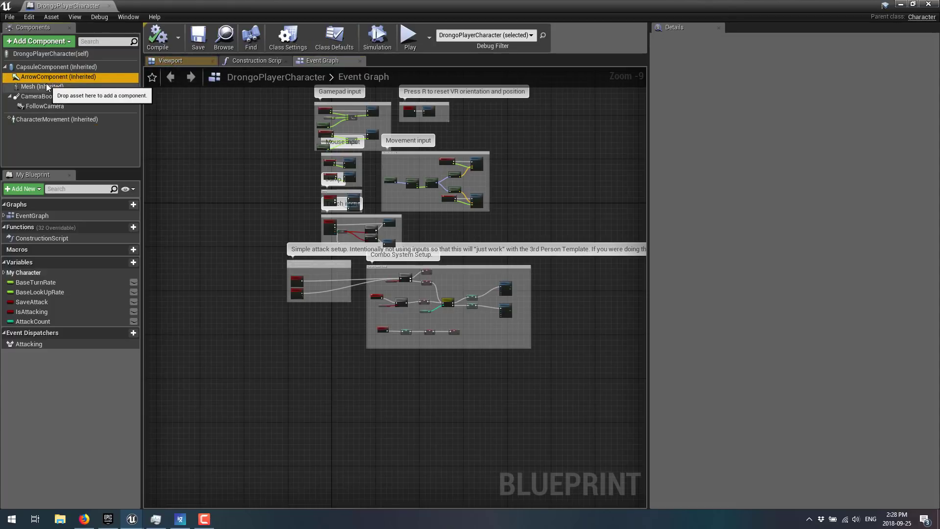
left_click(36, 85)
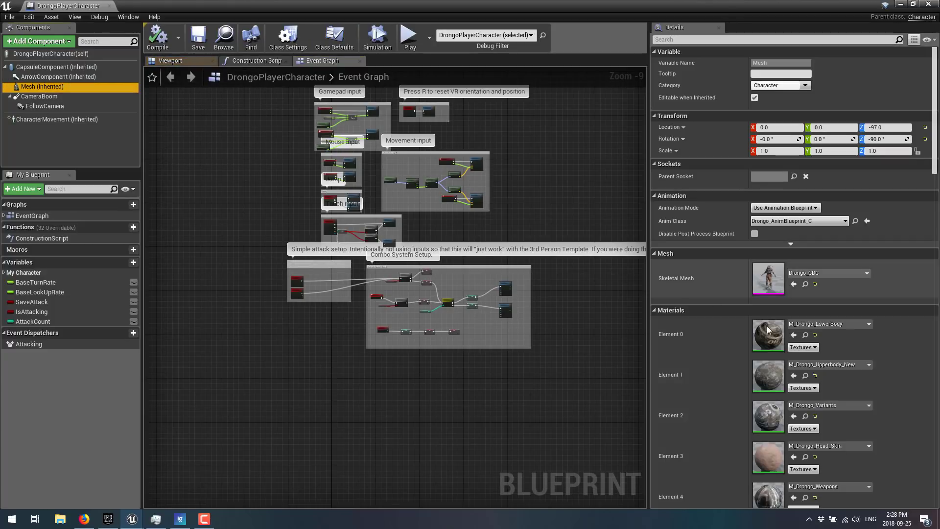
Step: Open Drongo_GDC in the skeletal mesh editor and preview the Ability_BazookaEquip animation
double_click(778, 276)
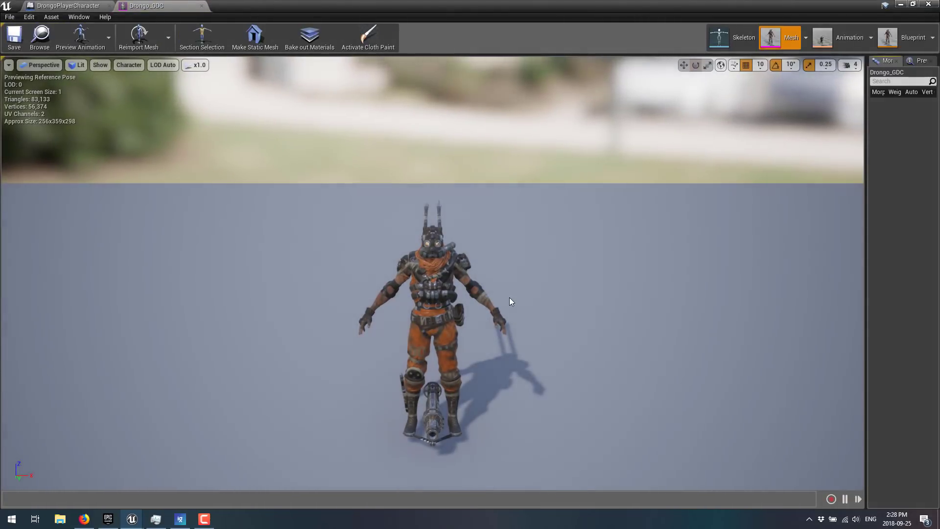
mouse_move(509, 298)
left_mouse_down()
mouse_move(469, 299)
mouse_move(510, 294)
mouse_move(516, 240)
mouse_move(516, 301)
left_mouse_up()
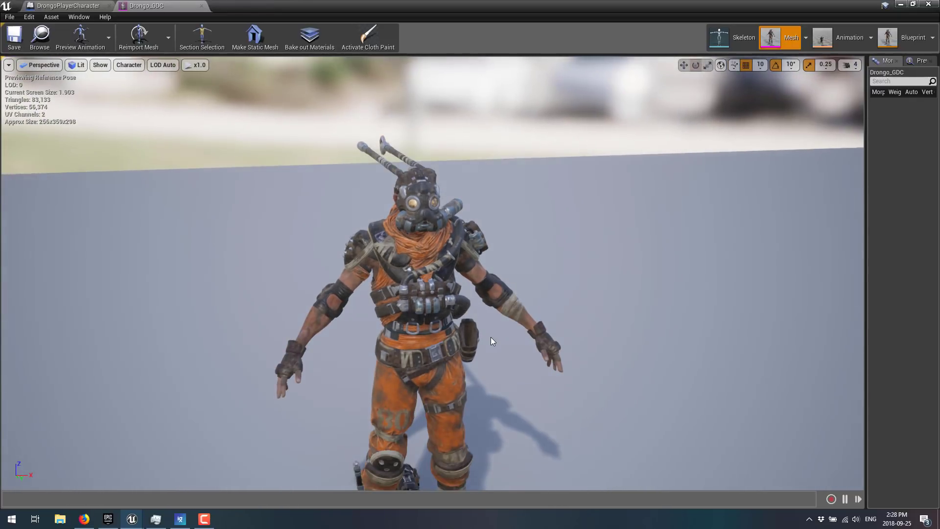
left_click_drag(491, 337, 472, 316)
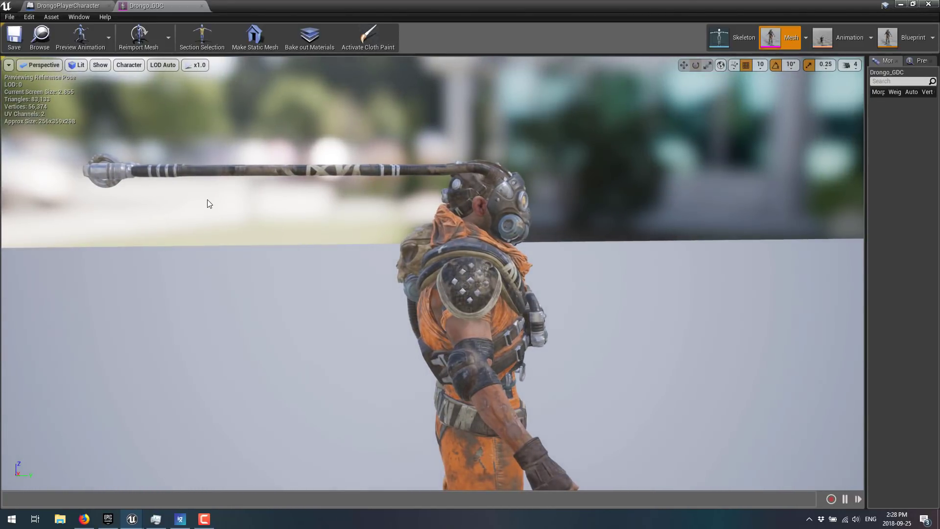
left_click(107, 37)
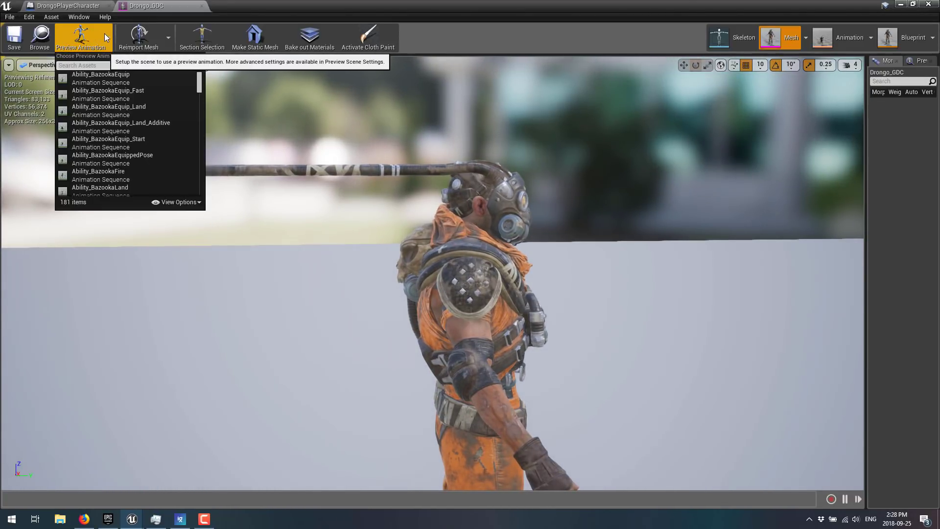
left_click(118, 78)
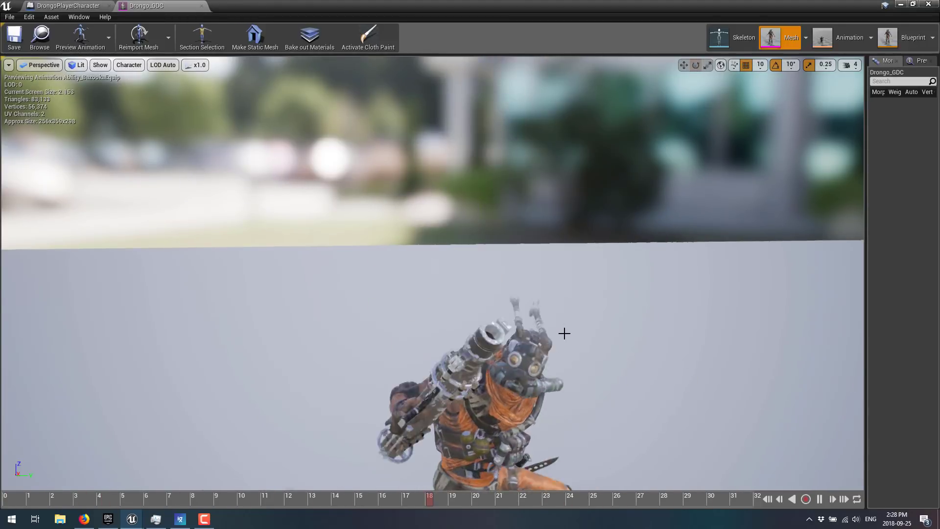
Step: Search the 181 preview animations and play the Death animation on the character
left_click(81, 37)
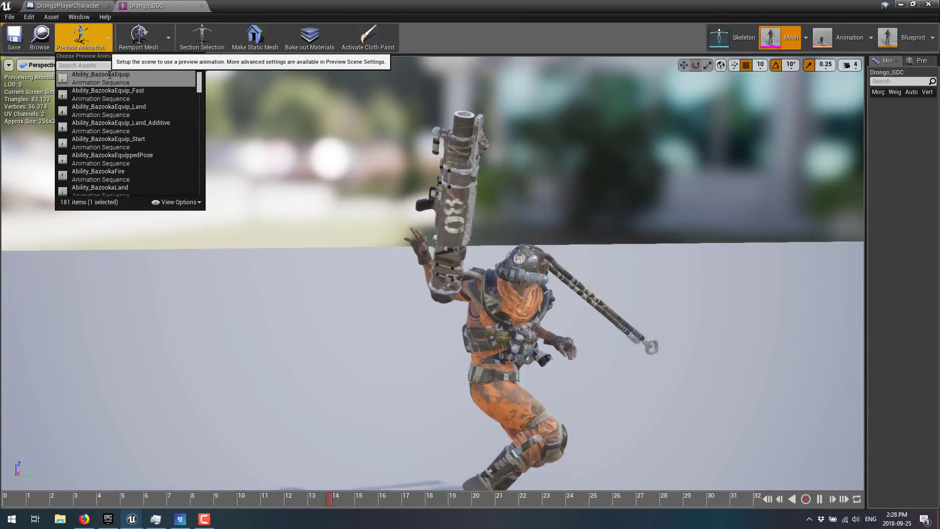
scroll(142, 137, "down", 1)
left_click(84, 66)
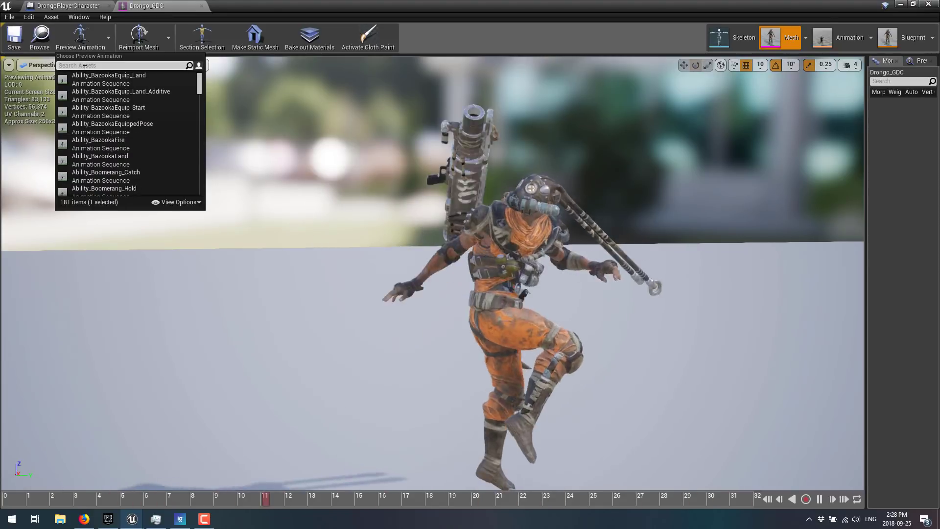
type("wal")
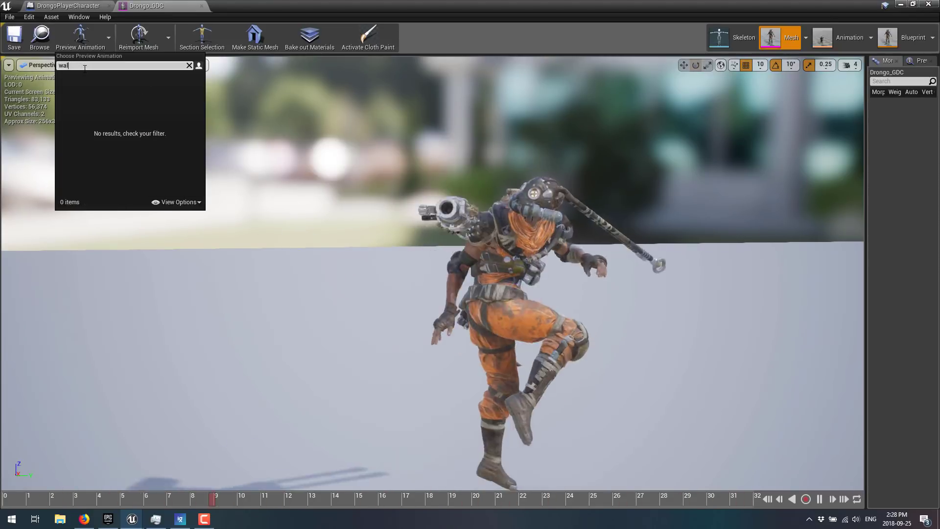
key("BackSpace")
key("BackSpace")
key("BackSpace")
type("r")
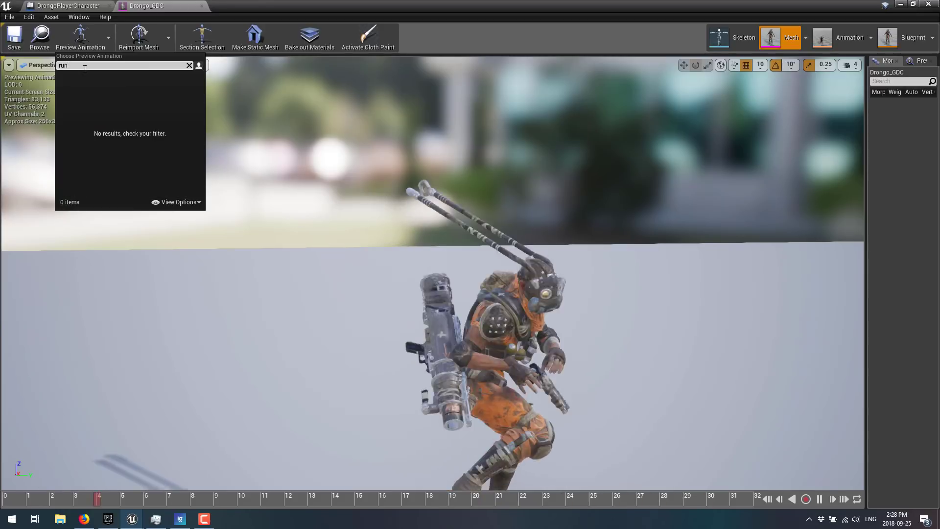
key("BackSpace")
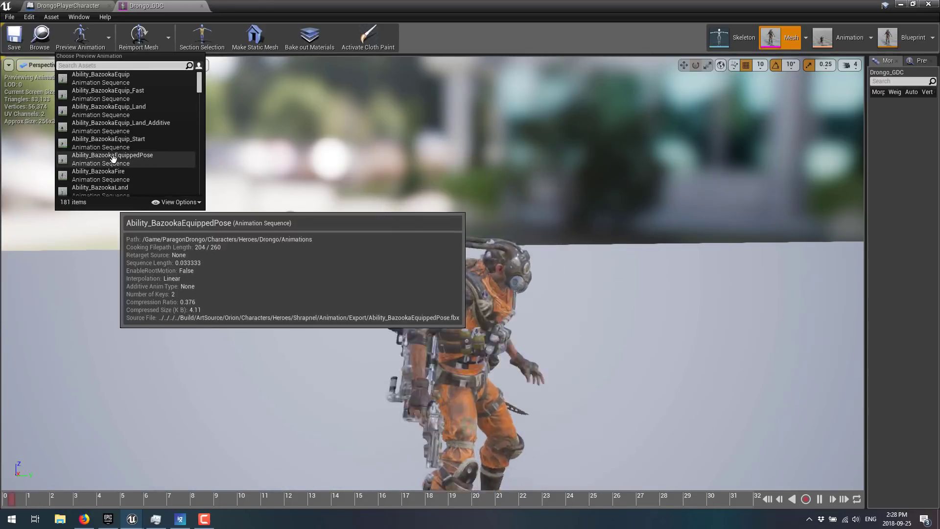
scroll(114, 157, "down", 5)
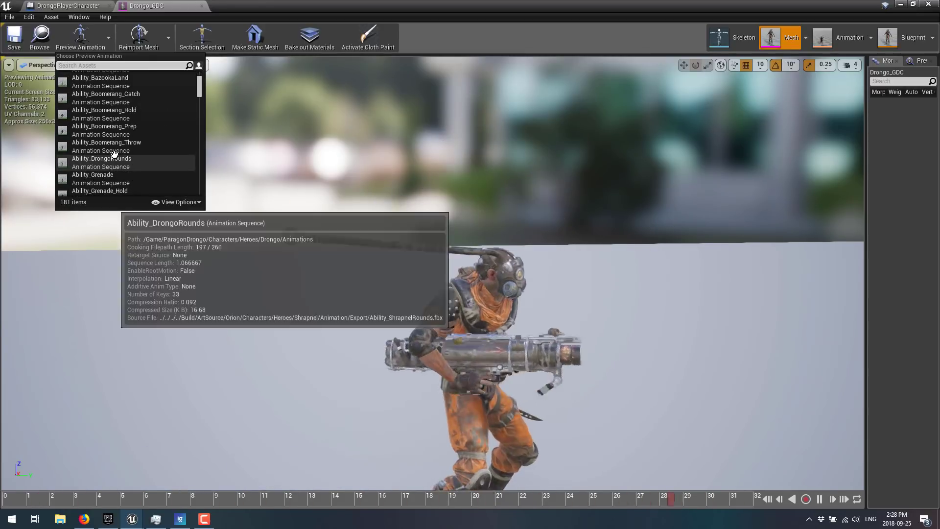
scroll(114, 154, "down", 4)
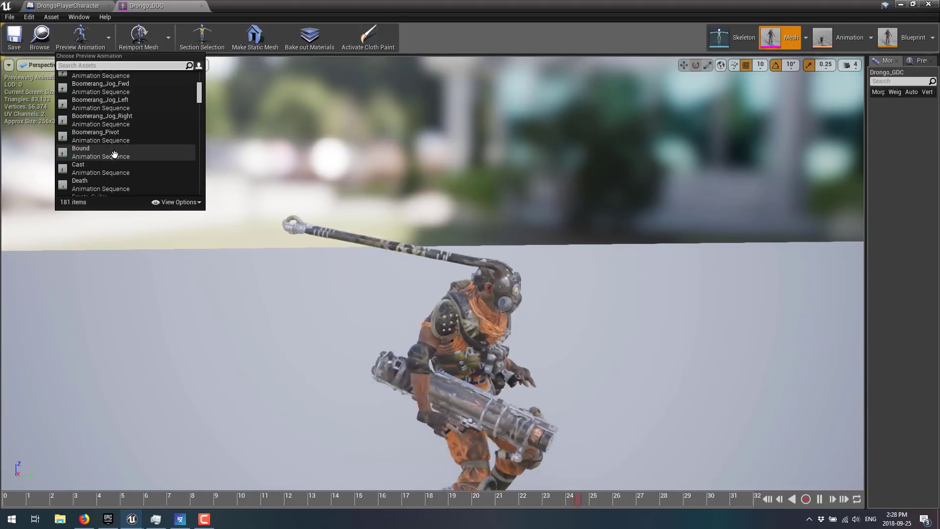
scroll(113, 155, "down", 1)
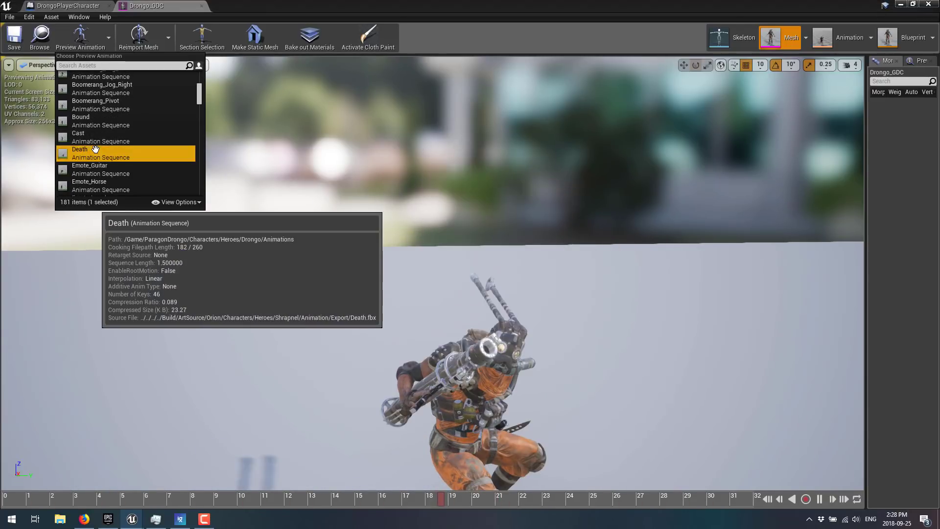
left_click(96, 154)
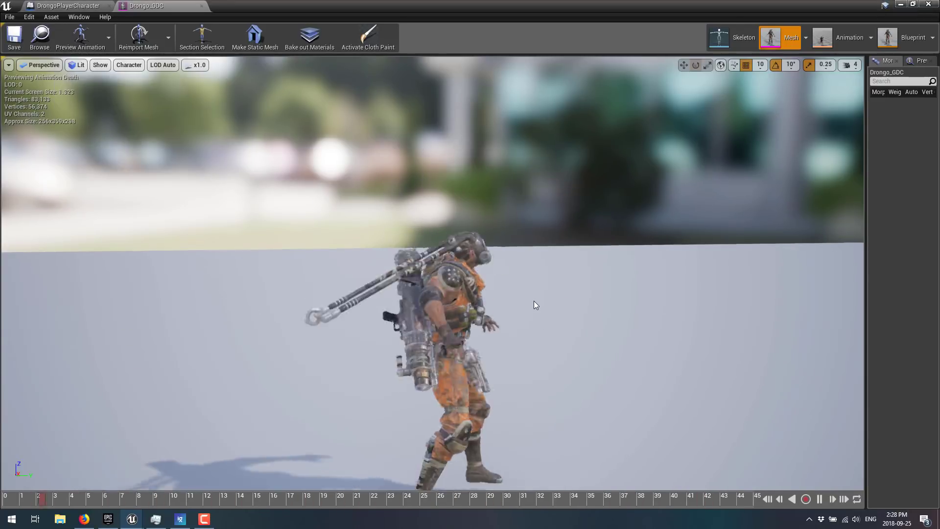
mouse_move(533, 300)
right_mouse_down()
mouse_move(533, 283)
mouse_move(533, 313)
right_mouse_up()
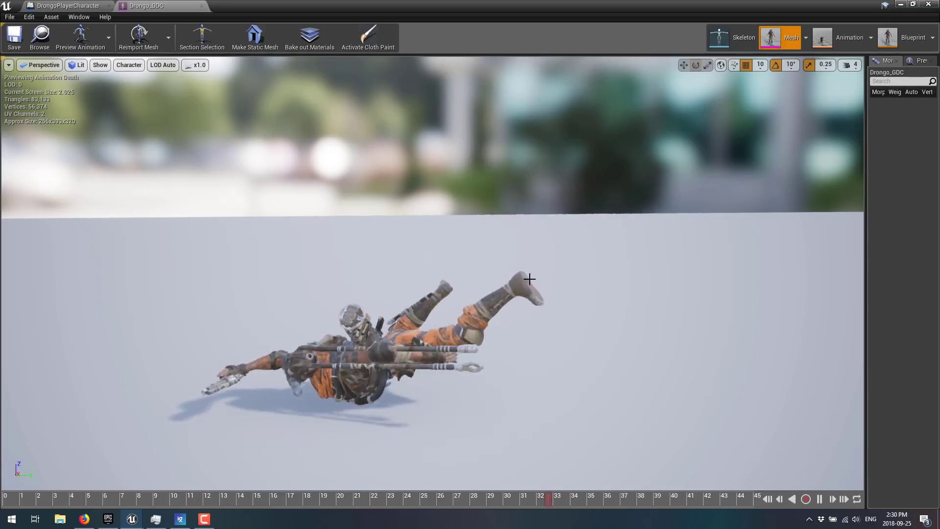
Step: Return to the Paragon assets blog post in Firefox and scroll up to its hero list
left_click(84, 518)
scroll(498, 180, "up", 20)
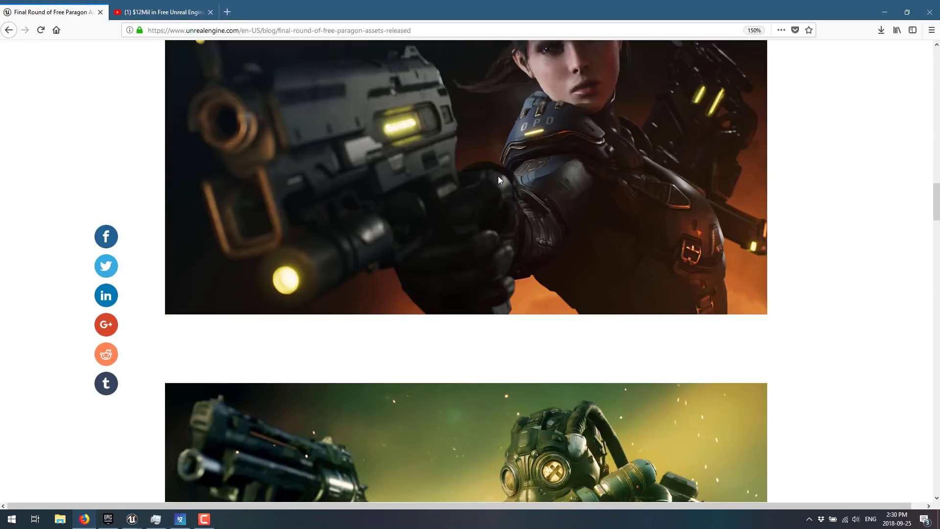